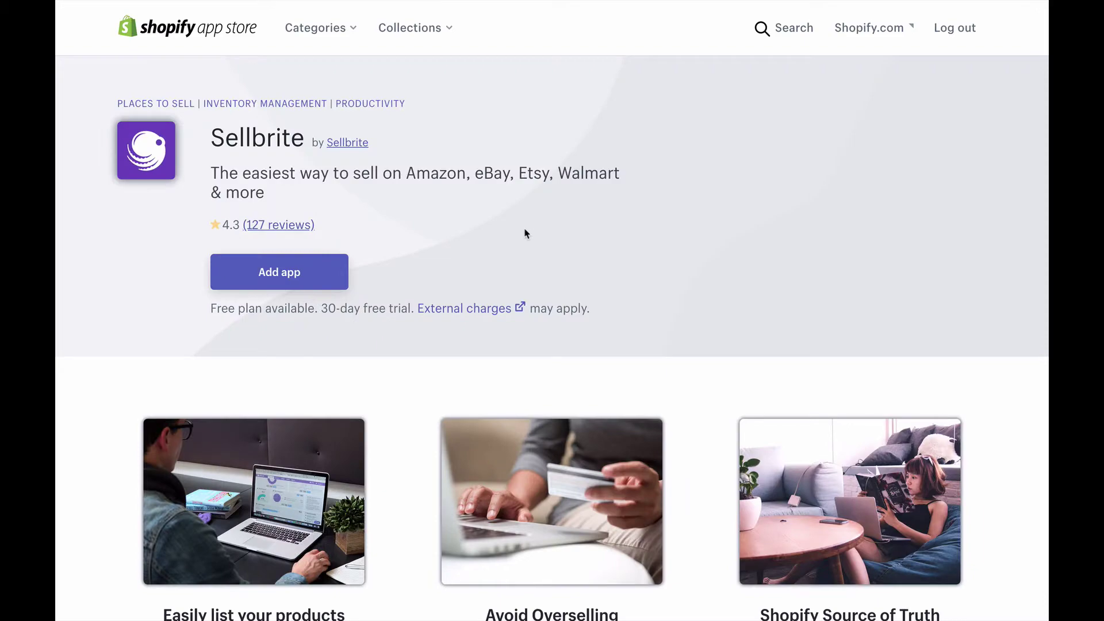
# Add Sellbrite from the Shopify app store to the Briteseller Store and approve its installation
pyautogui.click(328, 276)
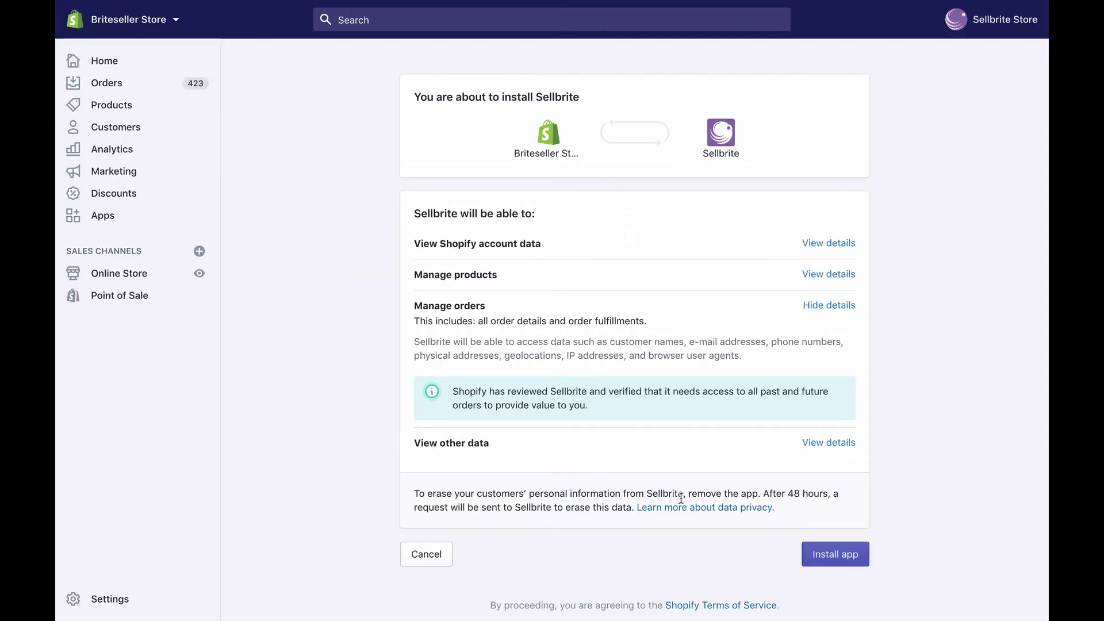
pyautogui.click(812, 553)
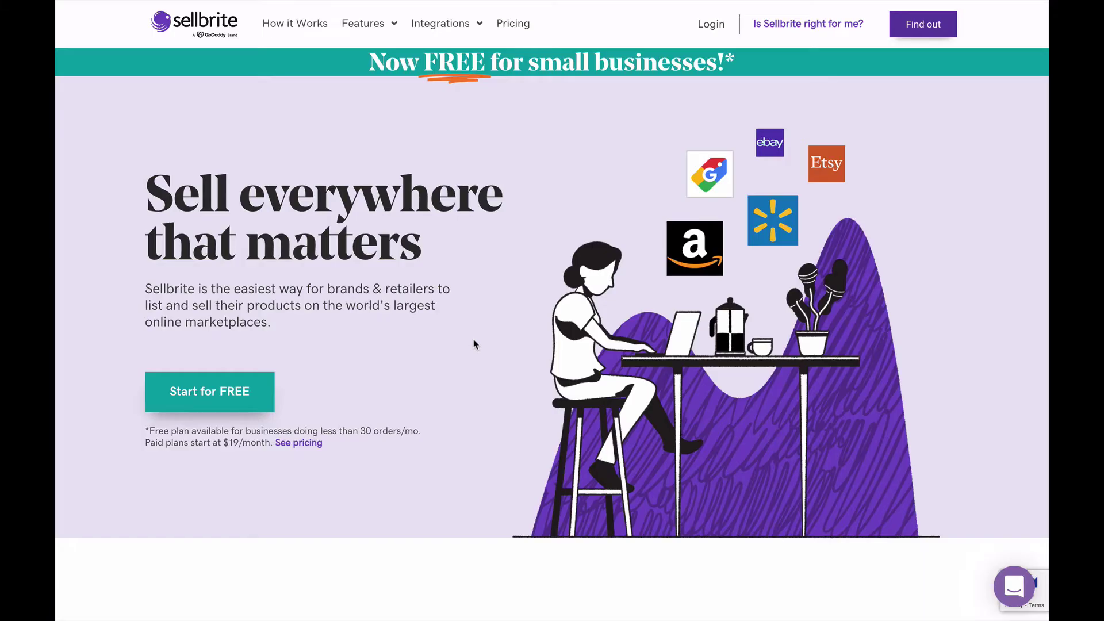
# Create a free Sellbrite account and choose Shopify as the ecommerce platform
pyautogui.click(376, 378)
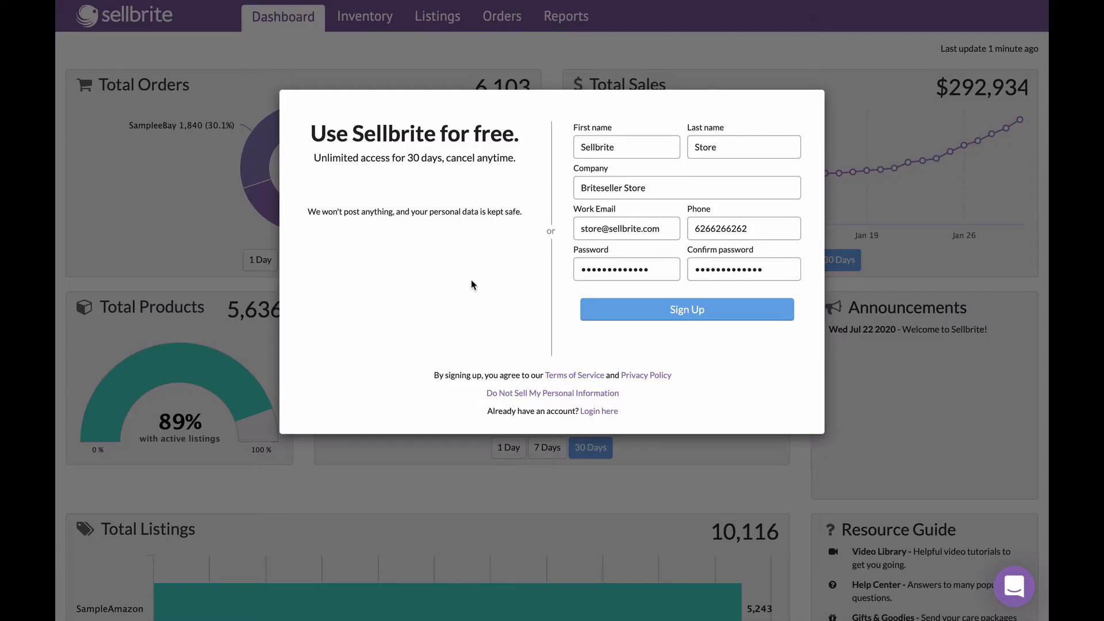
pyautogui.click(626, 321)
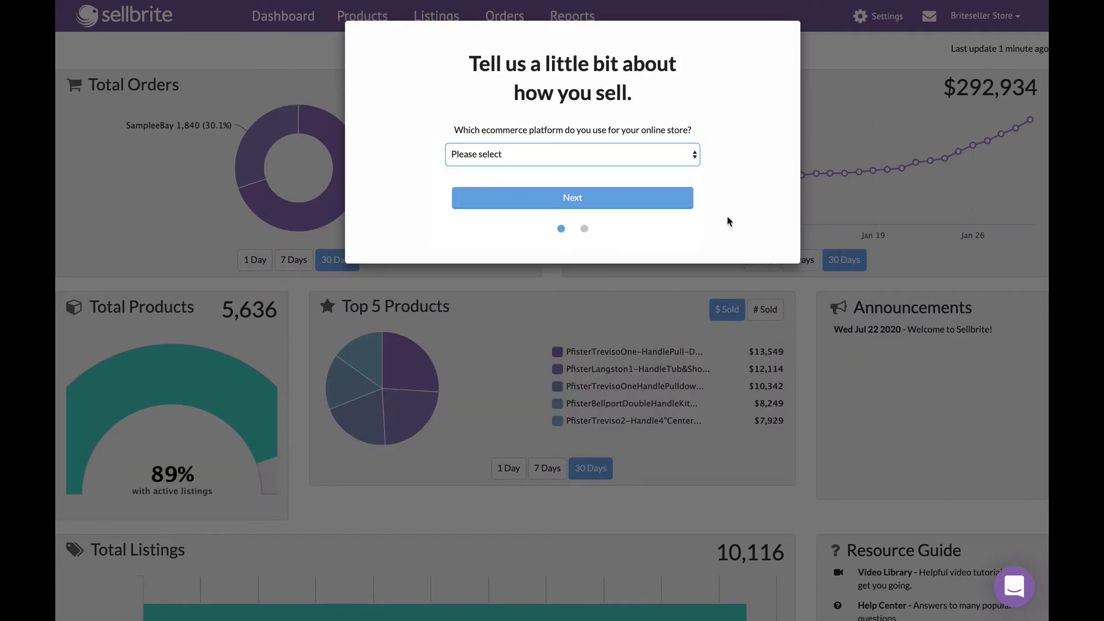
pyautogui.click(694, 158)
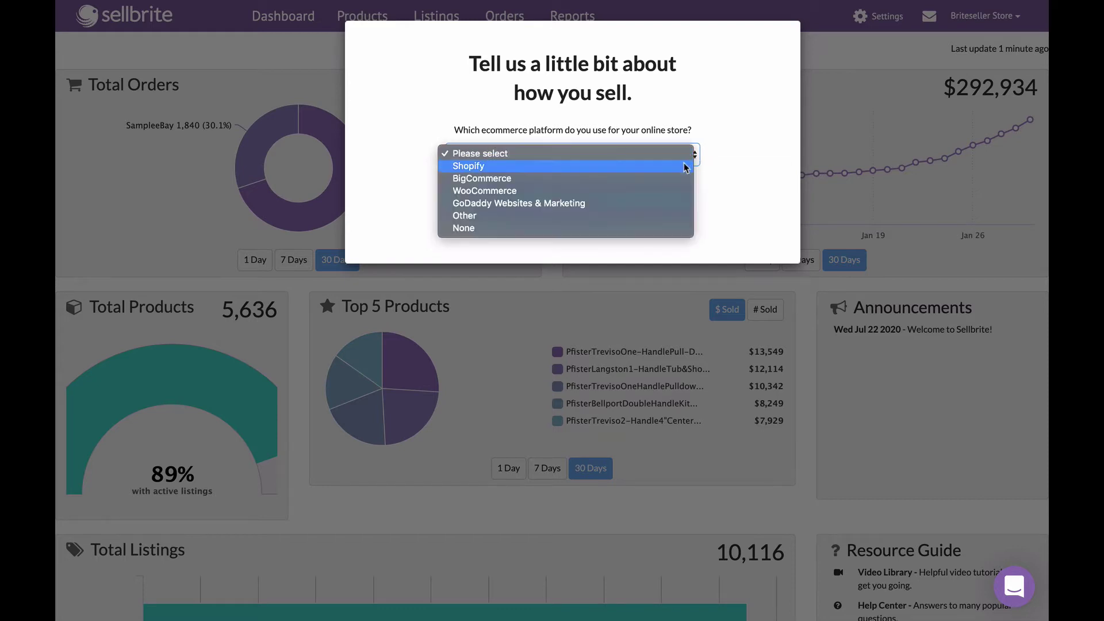
pyautogui.click(684, 167)
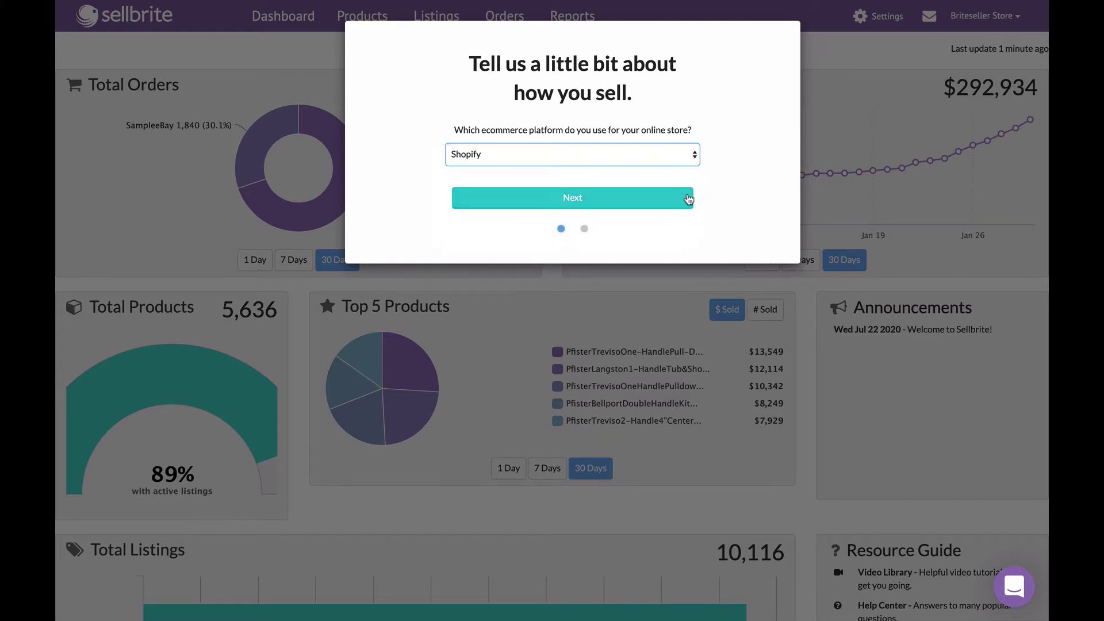
pyautogui.click(690, 197)
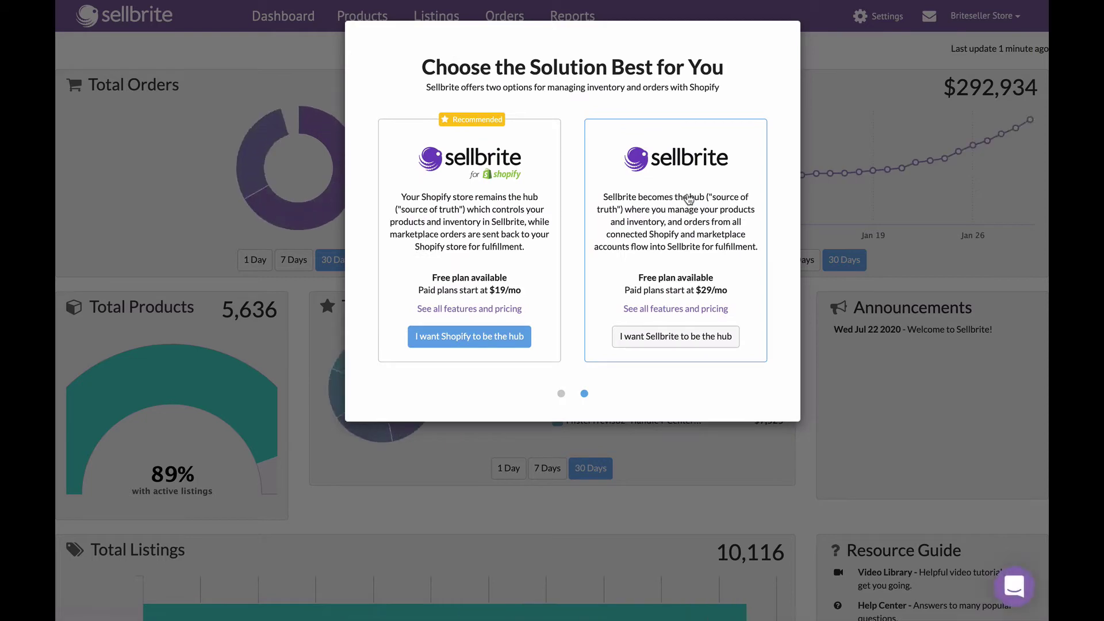
pyautogui.click(444, 343)
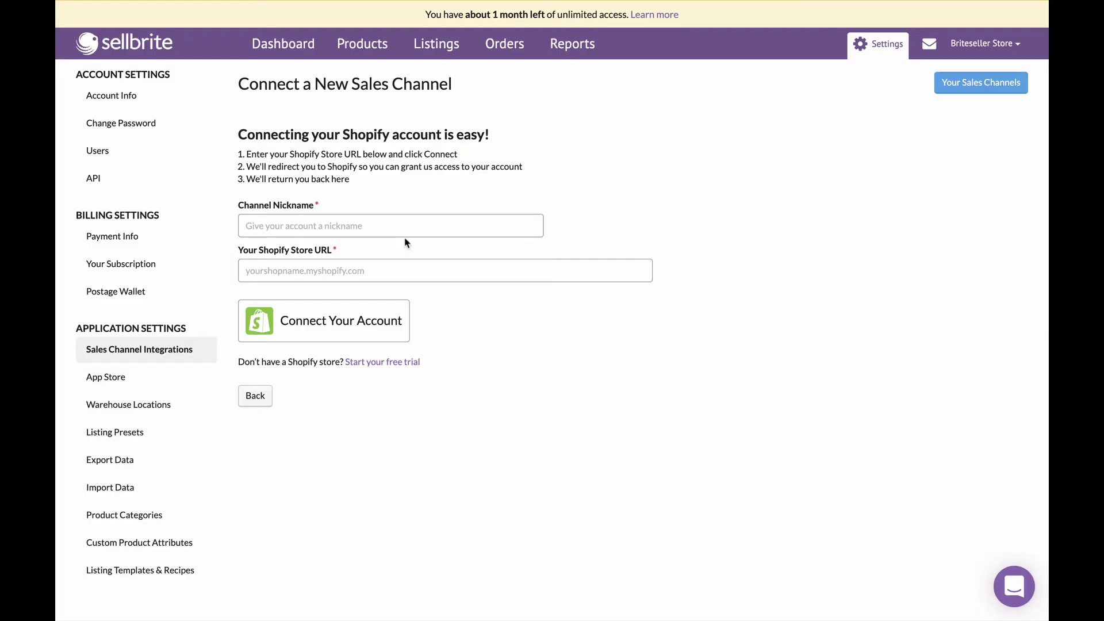
pyautogui.click(404, 228)
pyautogui.write('Shopify')
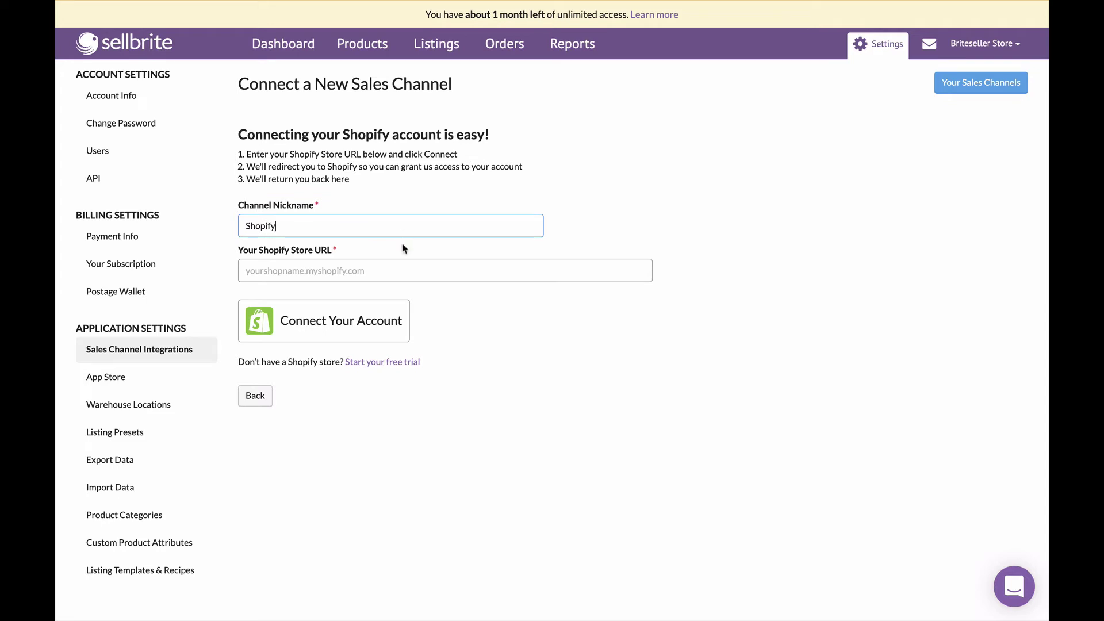
pyautogui.click(399, 266)
pyautogui.write('https://briteseller.myshopify.com')
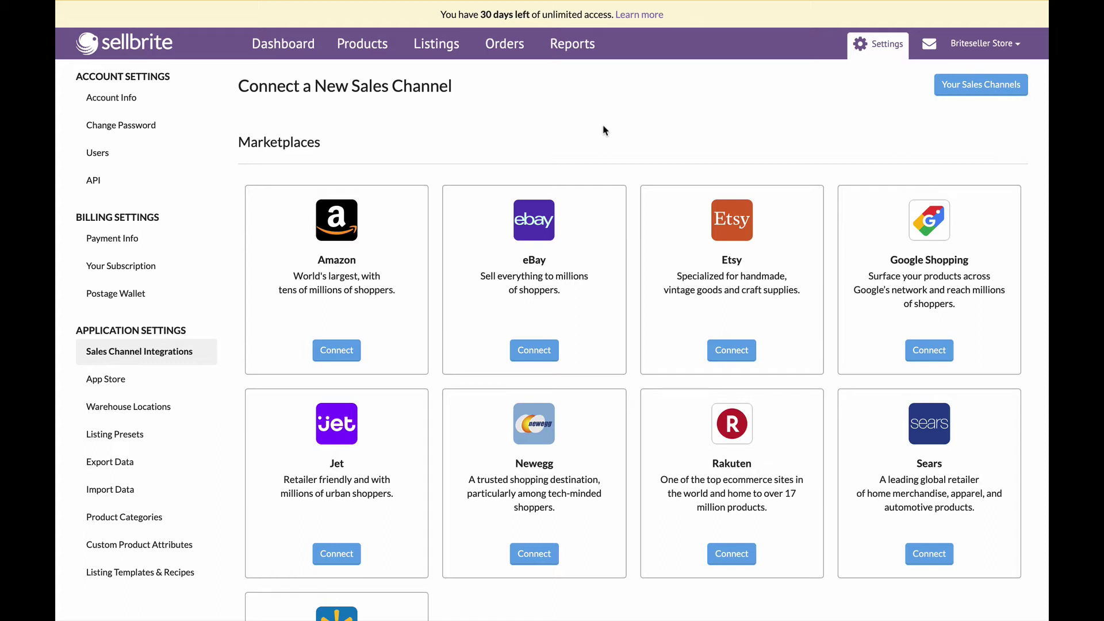
# Start an eBay marketplace channel and give it the nickname 'eBay'
pyautogui.click(555, 346)
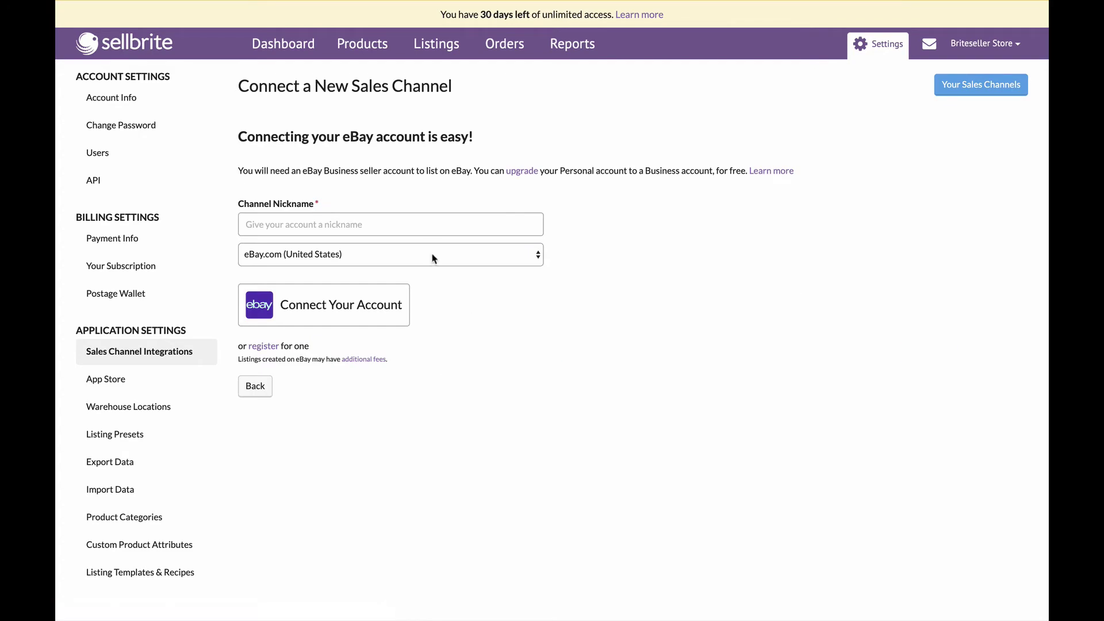
pyautogui.click(428, 225)
pyautogui.write('eBay')
# Submit the eBay channel and sign in to eBay to grant Sellbrite access
pyautogui.click(389, 320)
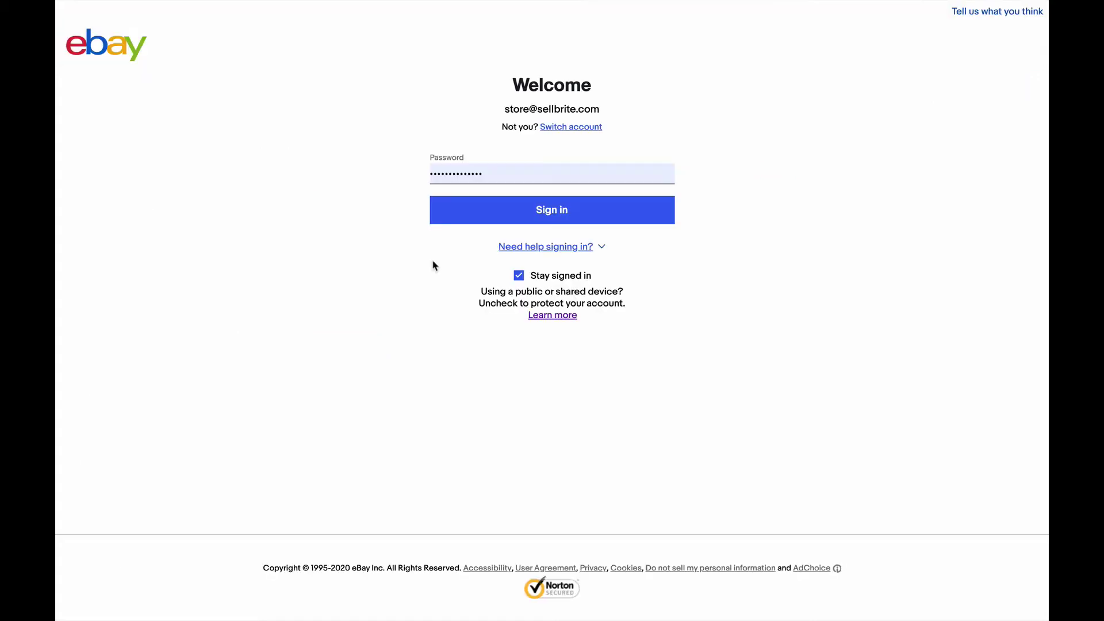
pyautogui.click(487, 222)
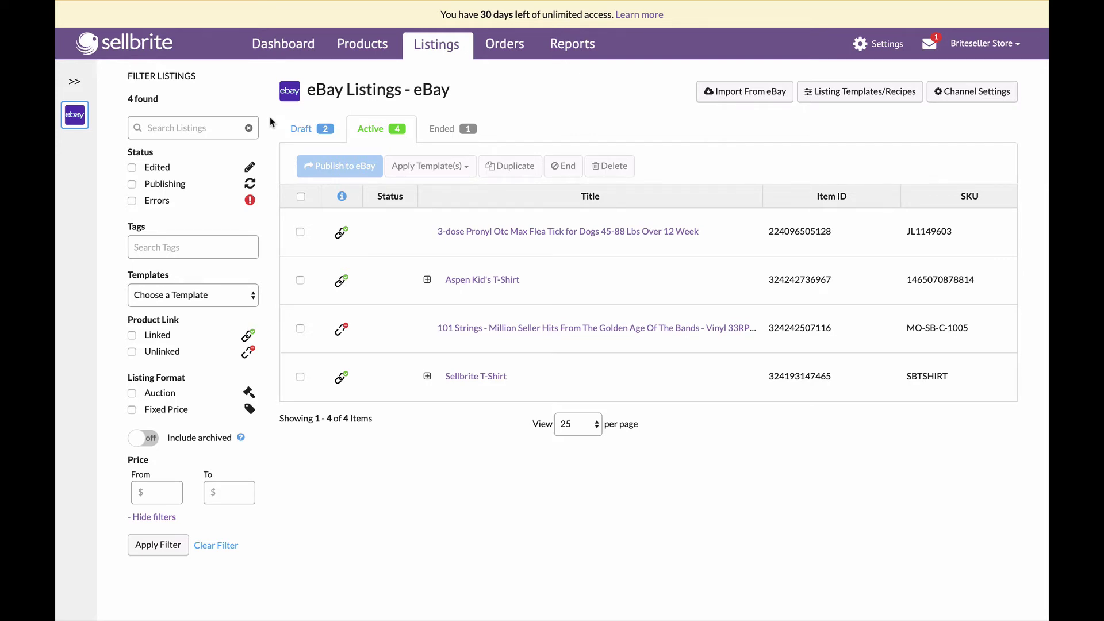
# Check the first listing's link options, then the unlinked 101 Strings vinyl listing's
pyautogui.click(341, 233)
pyautogui.click(340, 329)
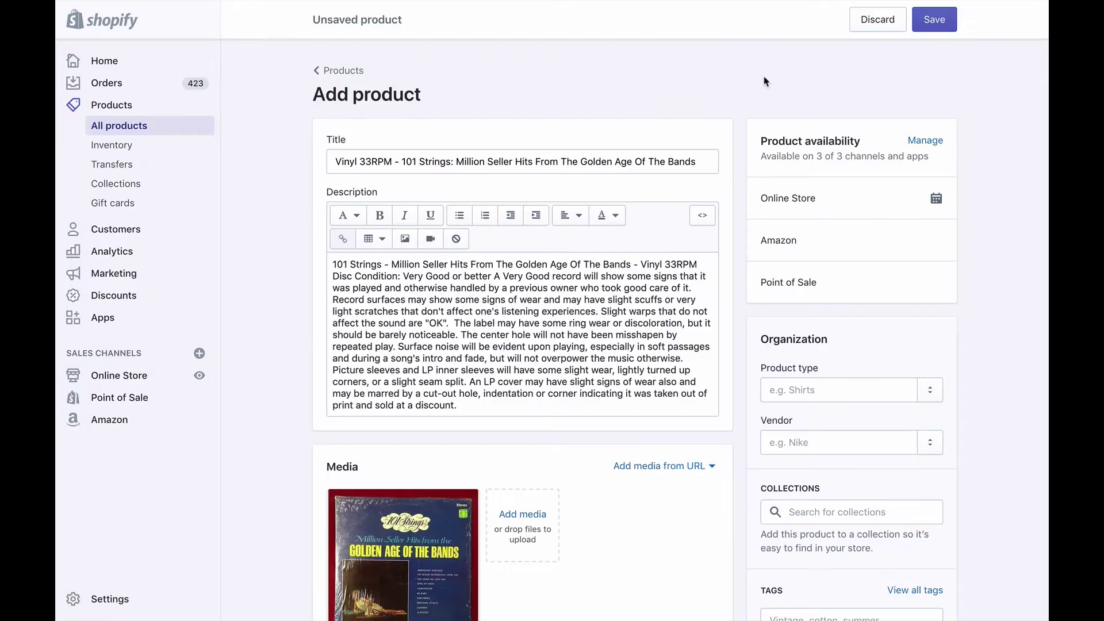
# Save the draft Shopify product for the 101 Strings Golden Age Of The Bands record
pyautogui.click(919, 32)
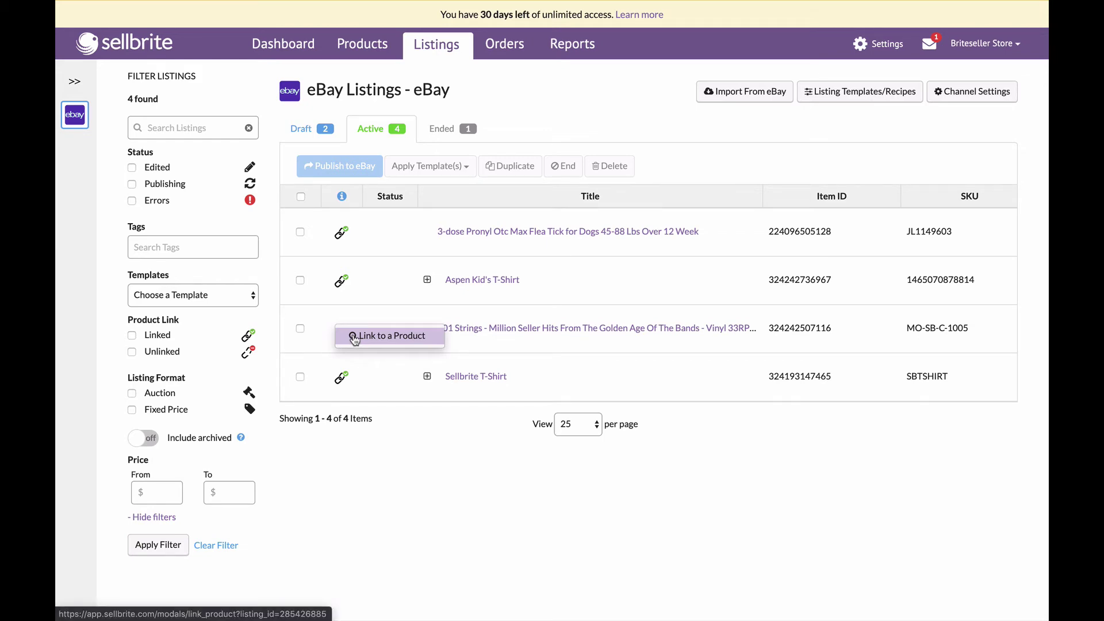
# Match the 101 Strings vinyl eBay listing to product MO-SB-C-1005
pyautogui.click(354, 338)
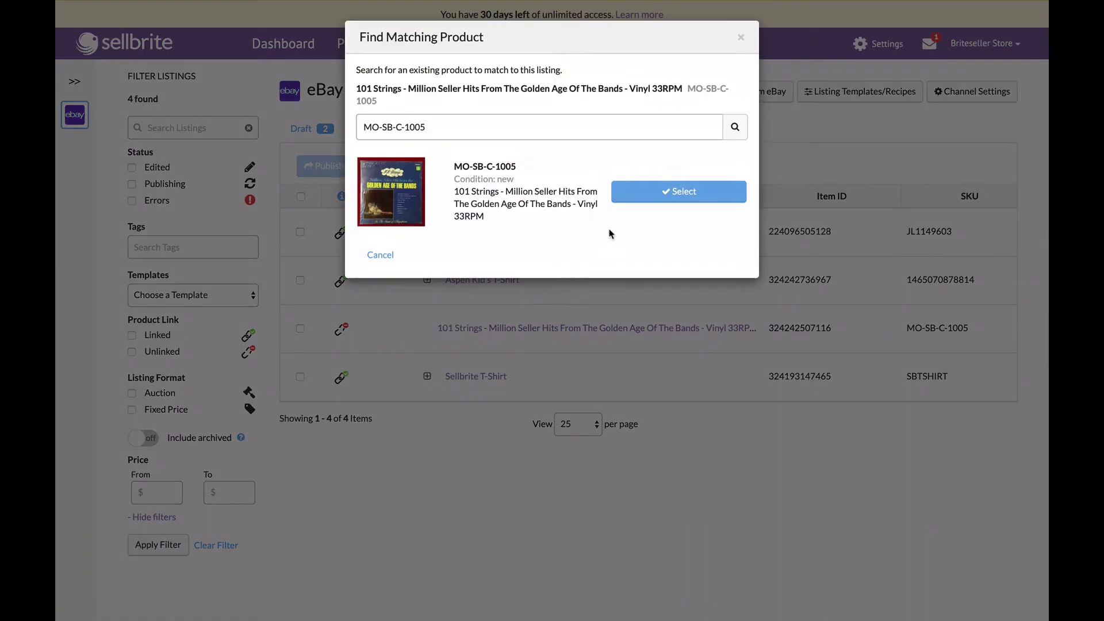
pyautogui.click(623, 201)
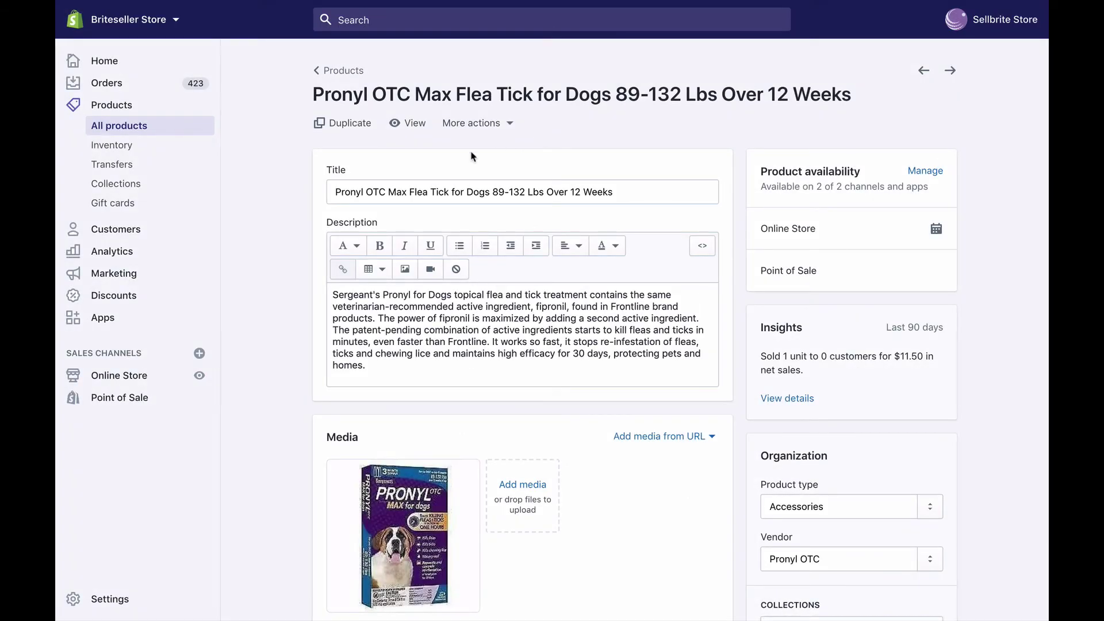
pyautogui.click(329, 190)
pyautogui.write('3-Dose')
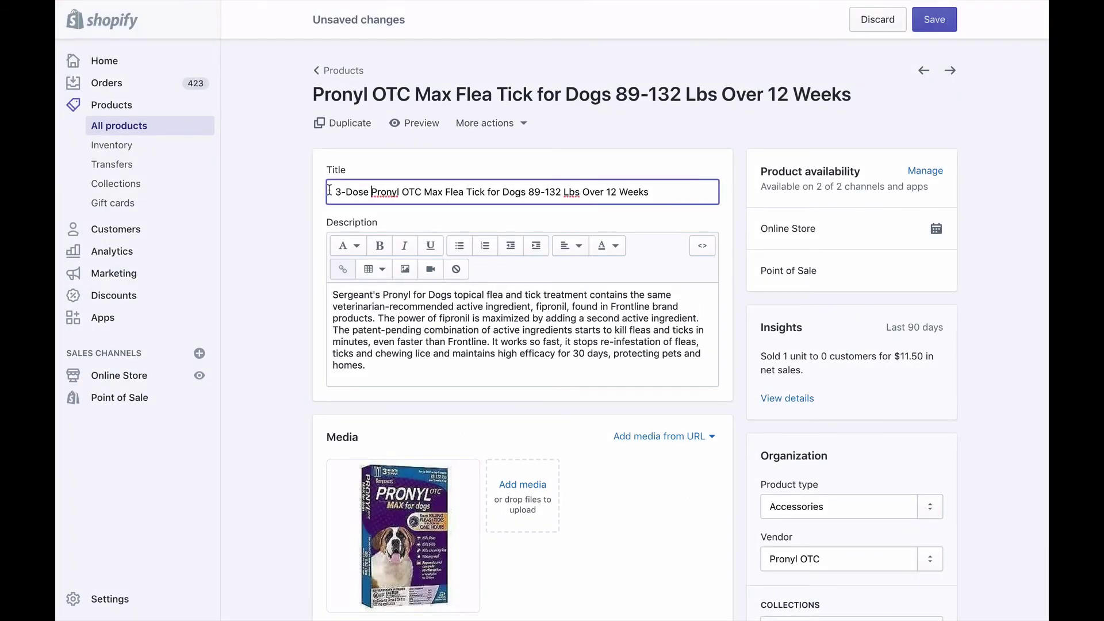
pyautogui.click(928, 21)
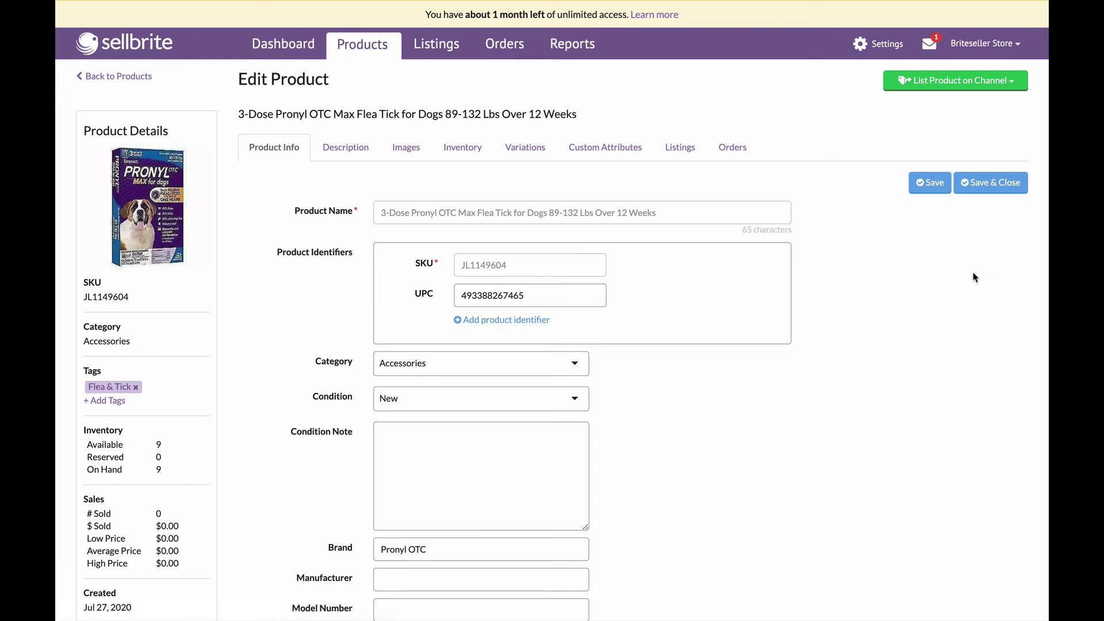
# Adjust JL1149604's 130 W Union St stock by +5, taking it from 5 to 10
pyautogui.click(616, 159)
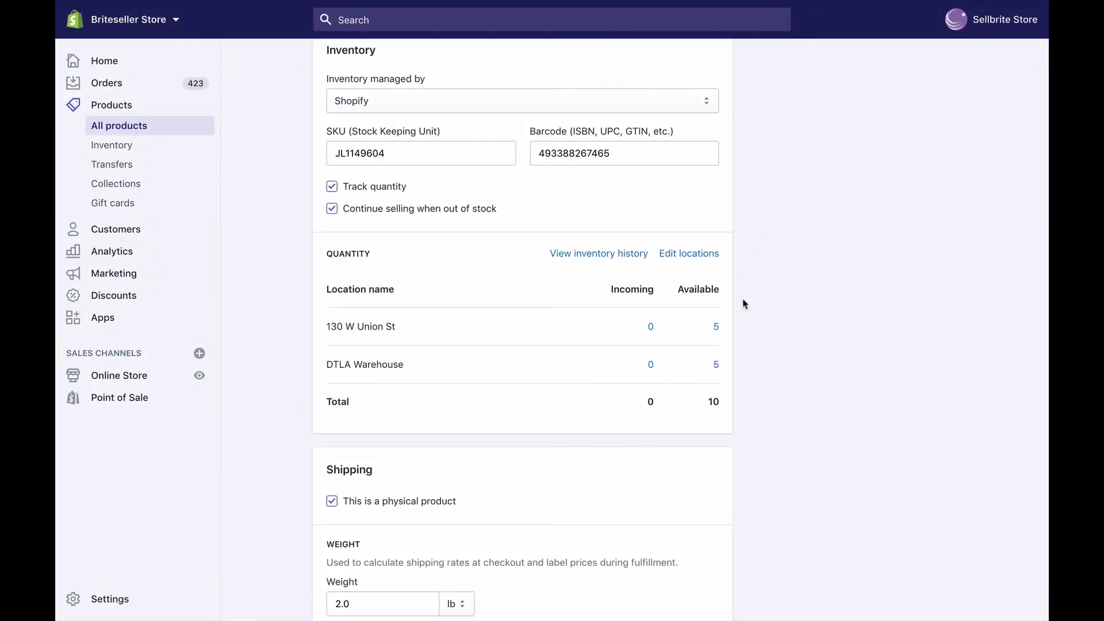
pyautogui.click(716, 327)
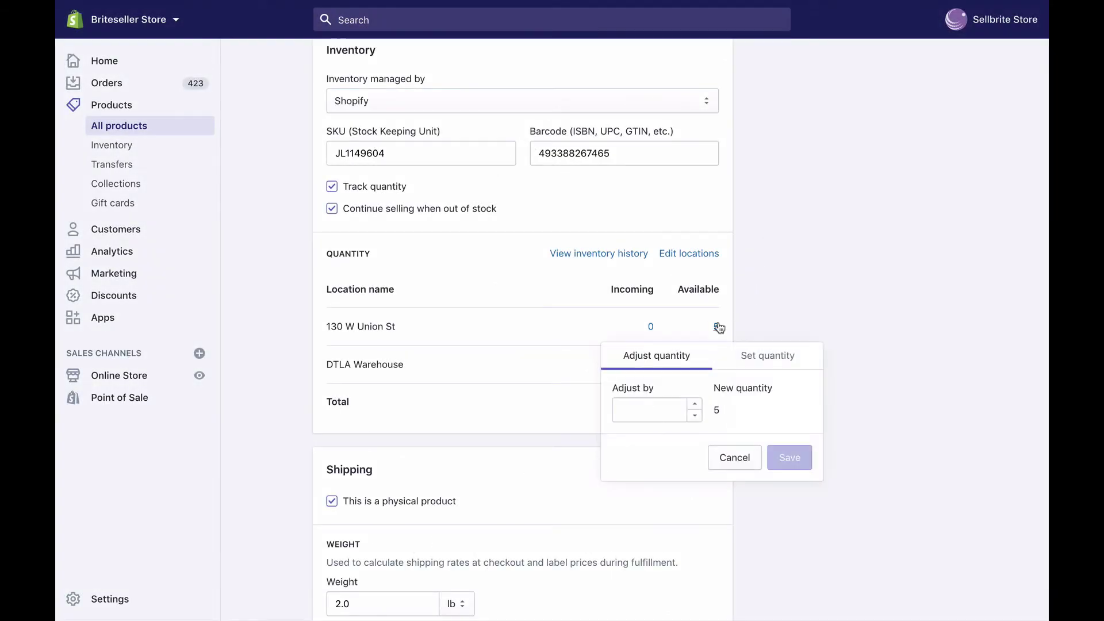
pyautogui.click(672, 403)
pyautogui.write('5')
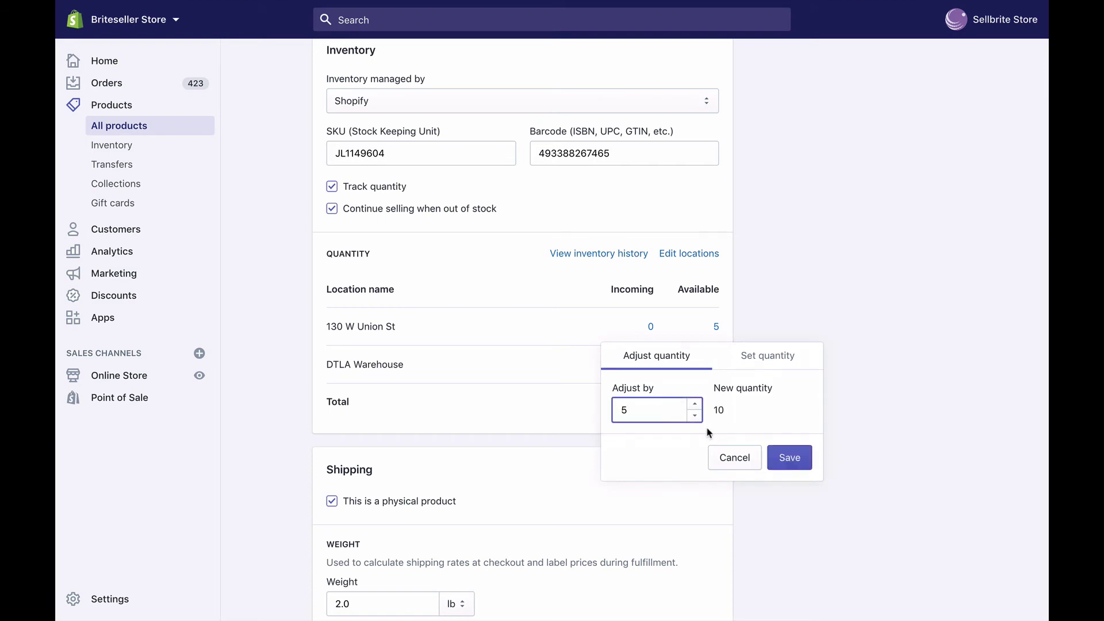
pyautogui.click(777, 454)
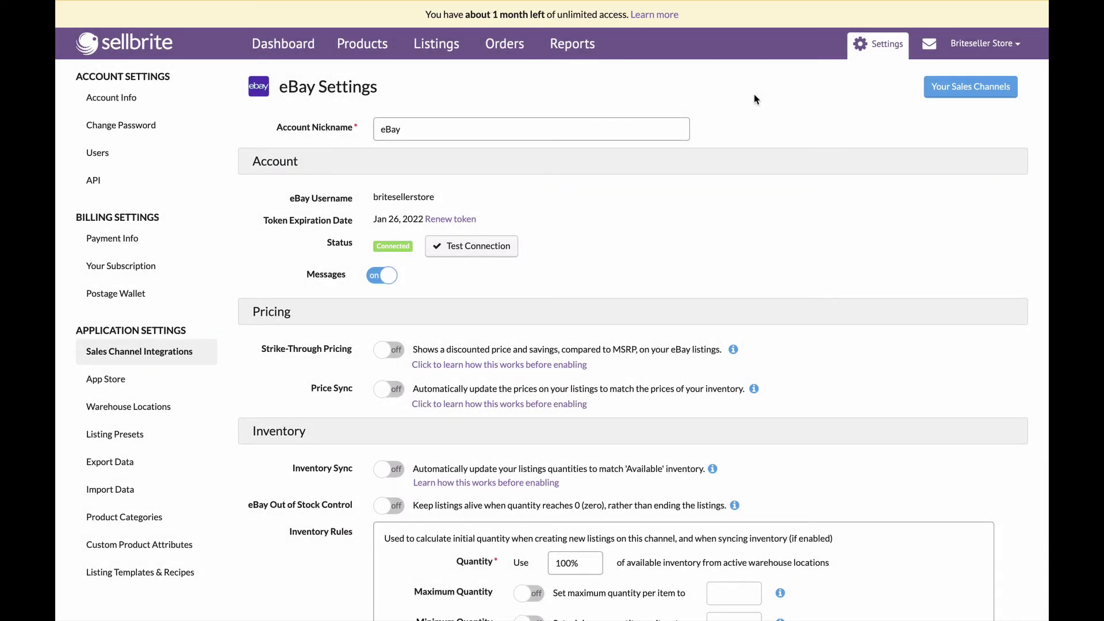
pyautogui.click(887, 57)
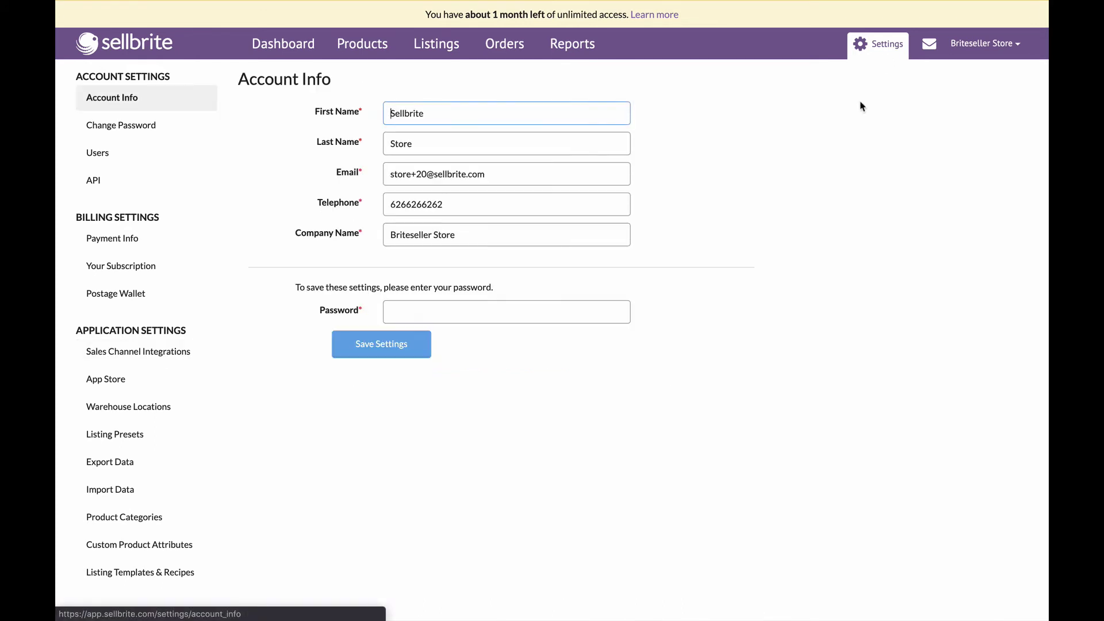
pyautogui.click(195, 353)
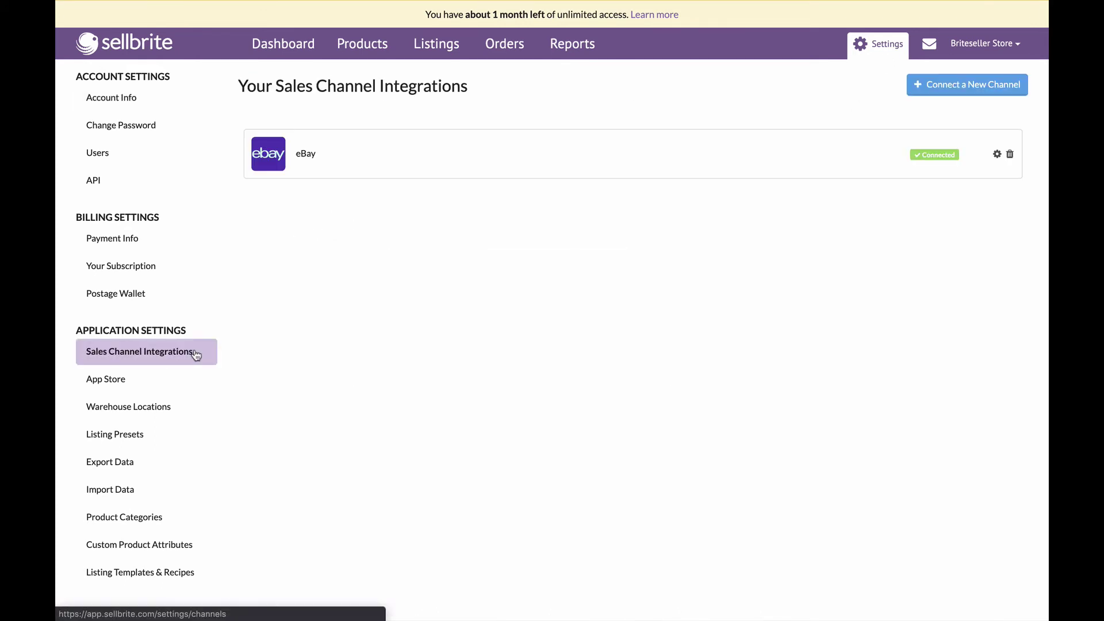
pyautogui.click(996, 156)
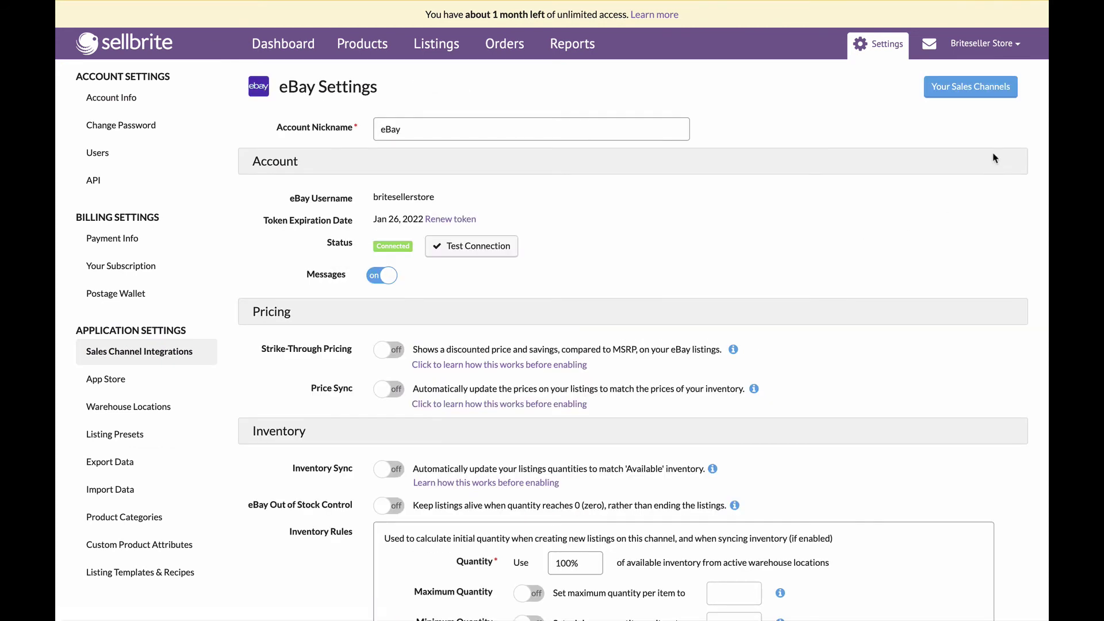
# Turn on and confirm eBay inventory sync so listing quantities follow available stock
pyautogui.click(401, 470)
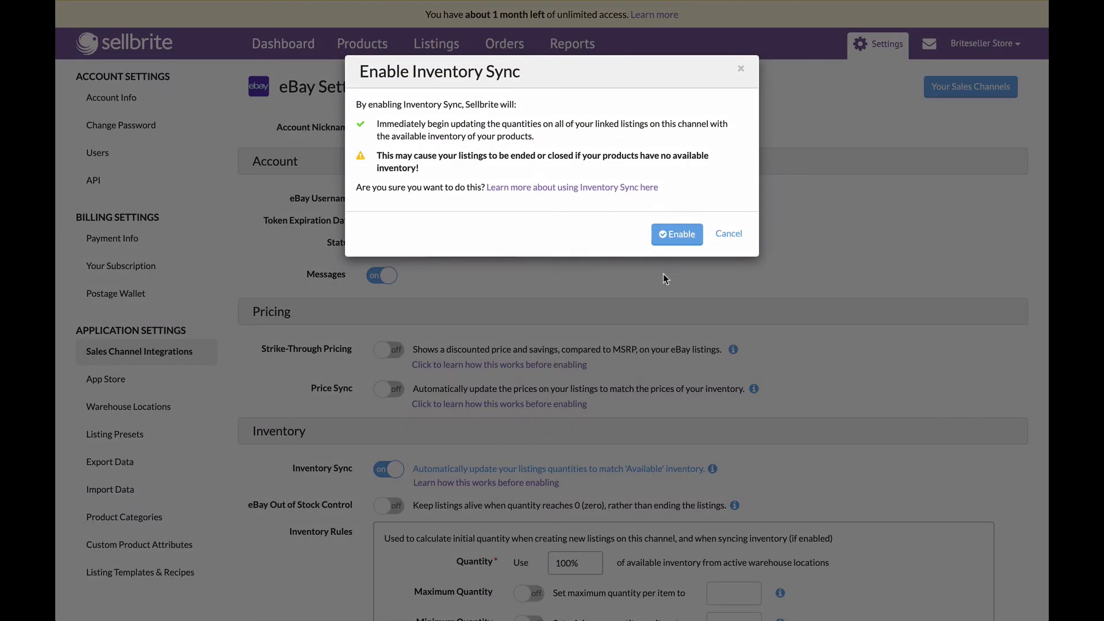
pyautogui.click(677, 235)
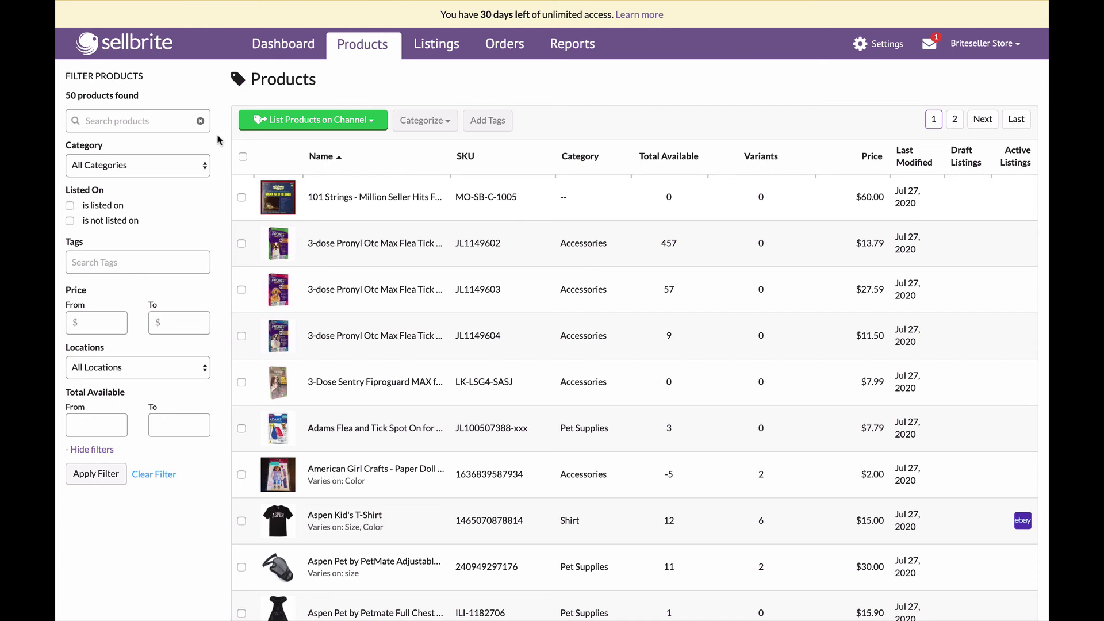
# Select products JL1149602 and JL1149603 and choose eBay as their listing channel
pyautogui.click(241, 244)
pyautogui.click(241, 290)
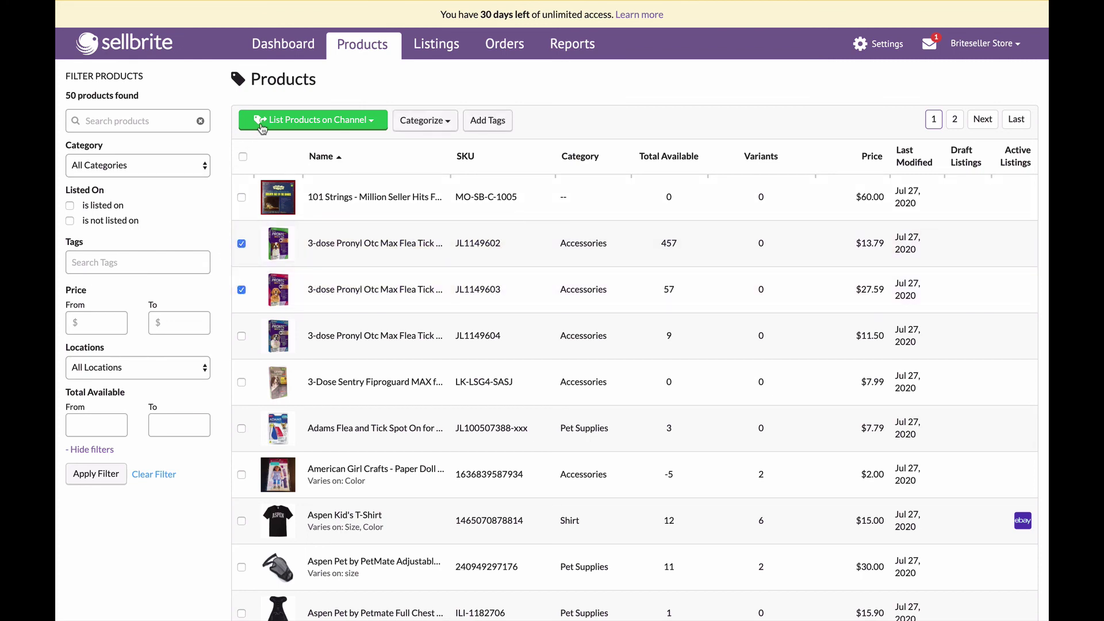
pyautogui.click(261, 124)
pyautogui.click(268, 152)
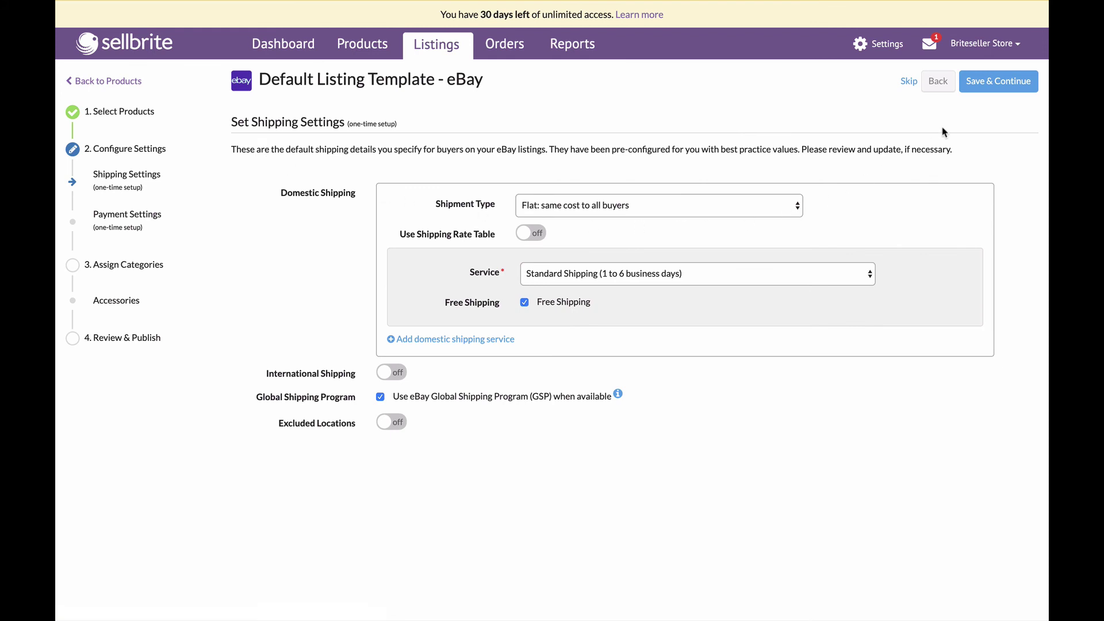
# Keep default shipping, turn sales tax off, and categorise under Dog Supplies > Flea & Tick Remedies
pyautogui.click(976, 91)
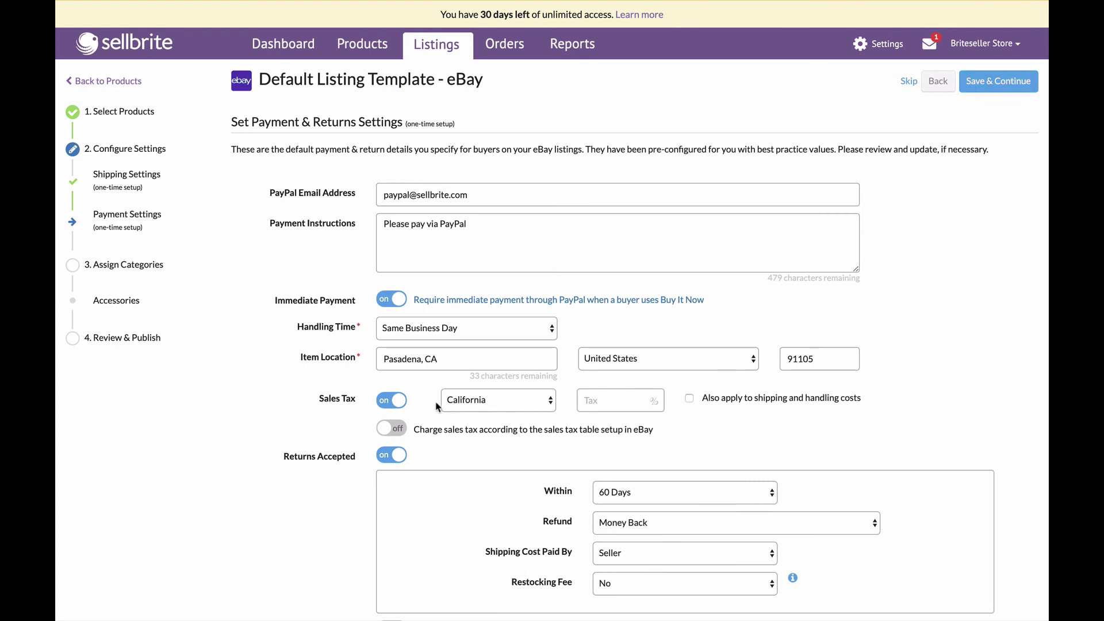
pyautogui.click(396, 401)
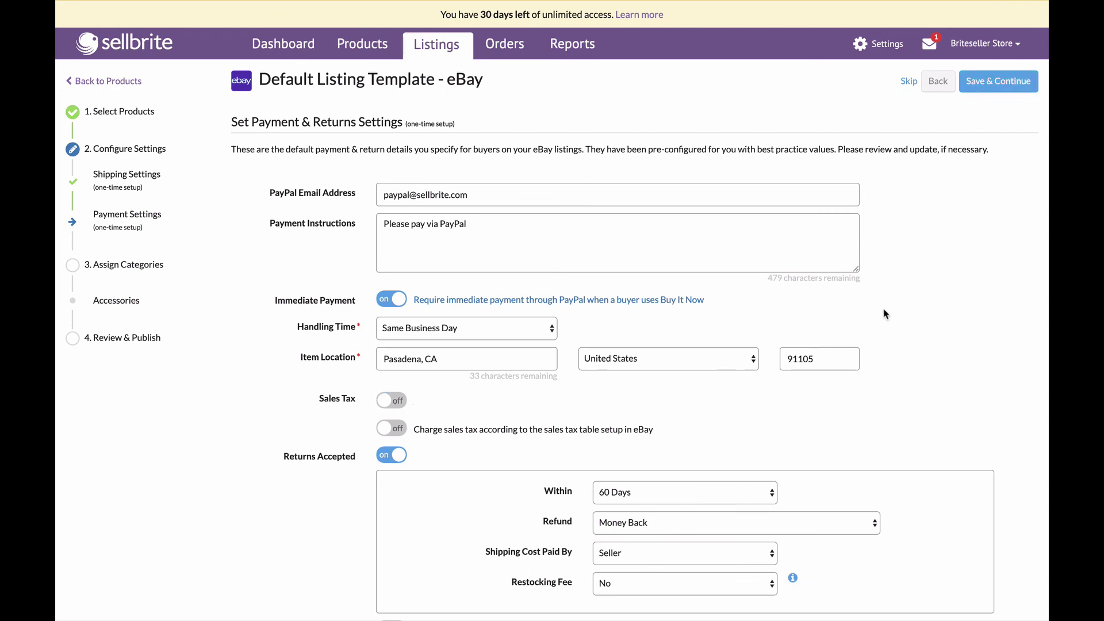
pyautogui.click(983, 92)
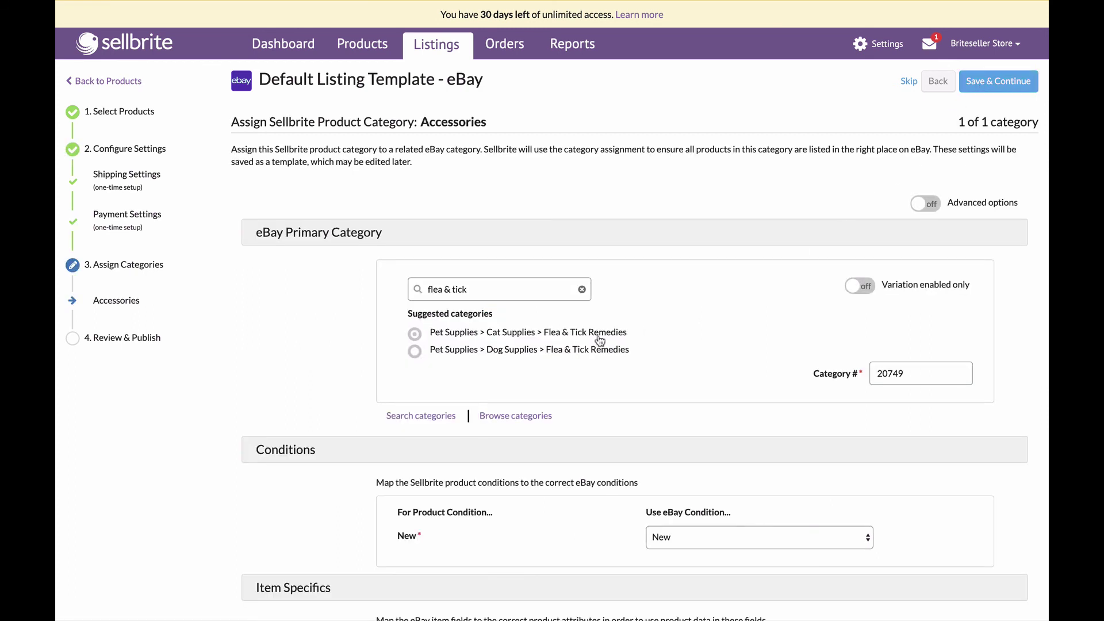
pyautogui.click(464, 352)
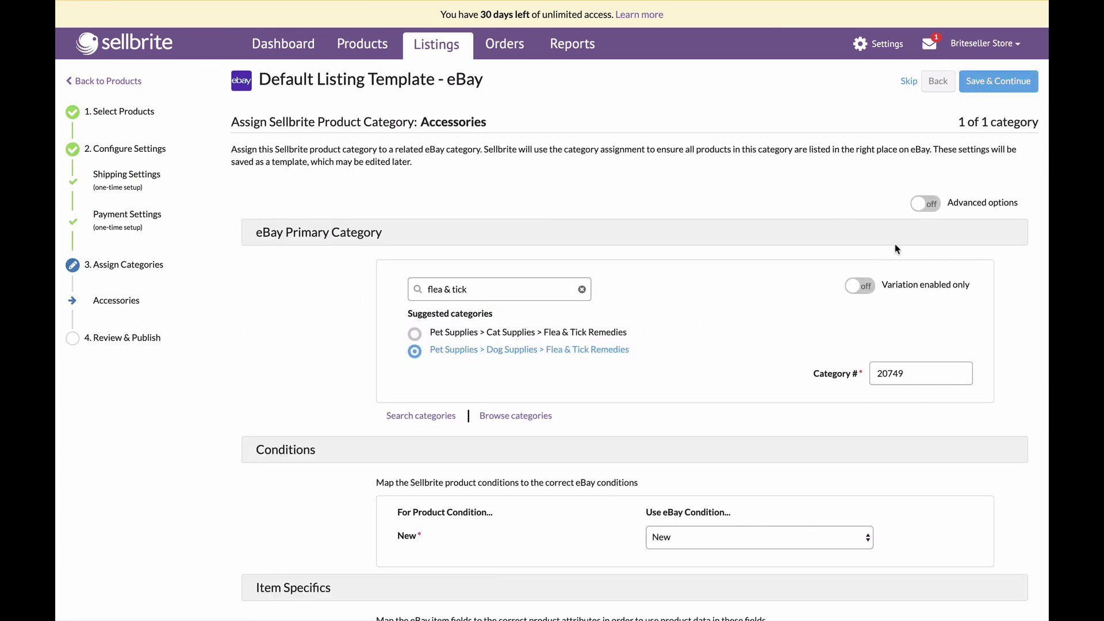
pyautogui.click(997, 89)
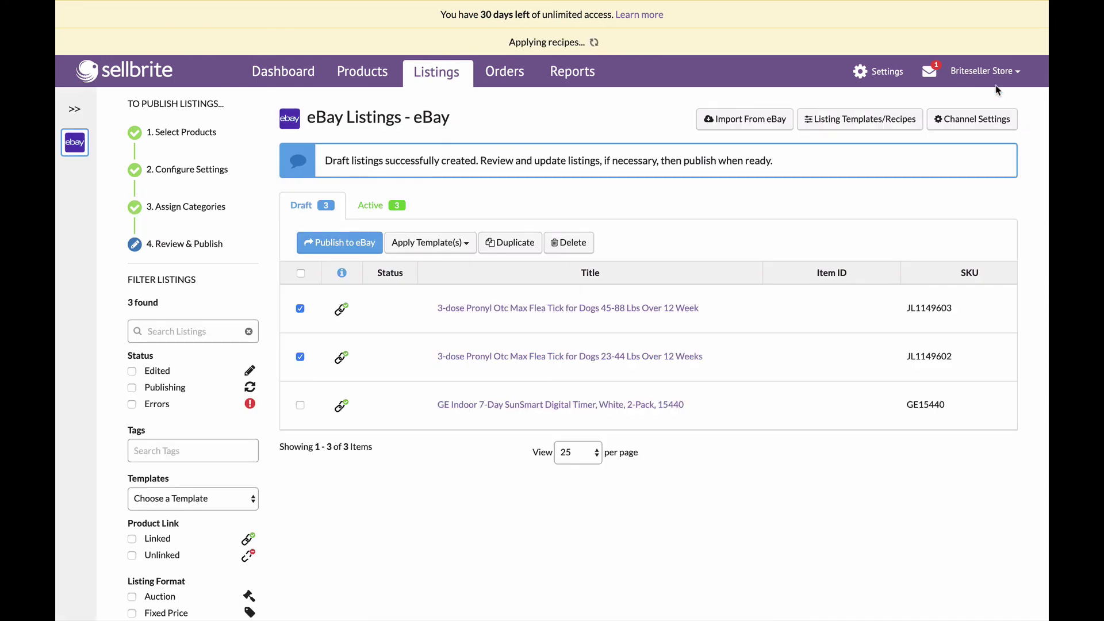
# Publish both checked 3-dose Pronyl draft listings to eBay
pyautogui.click(374, 242)
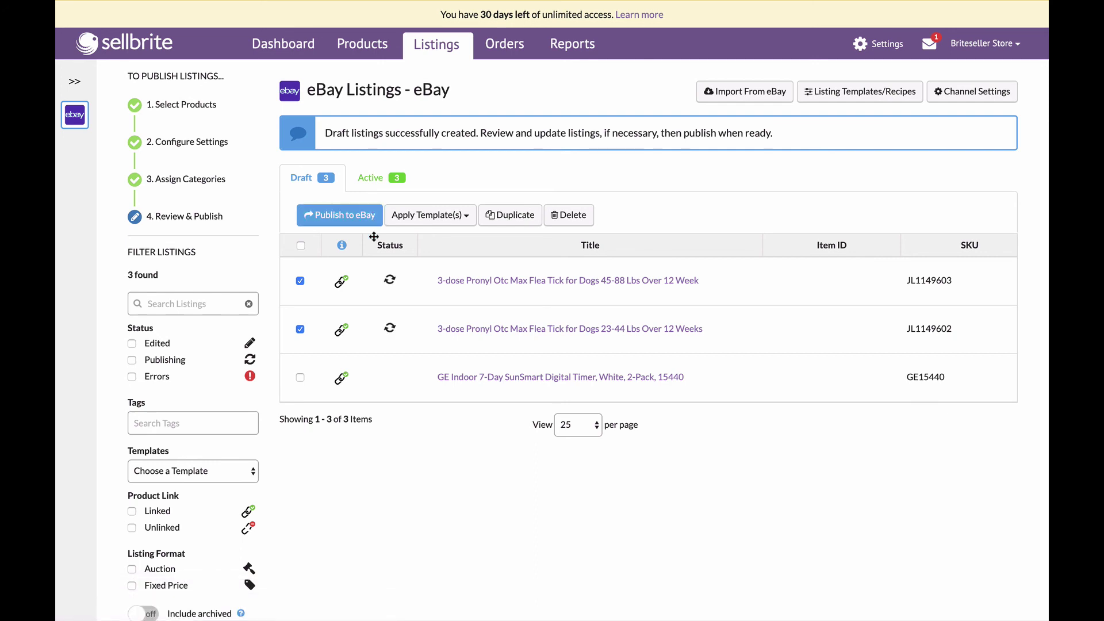